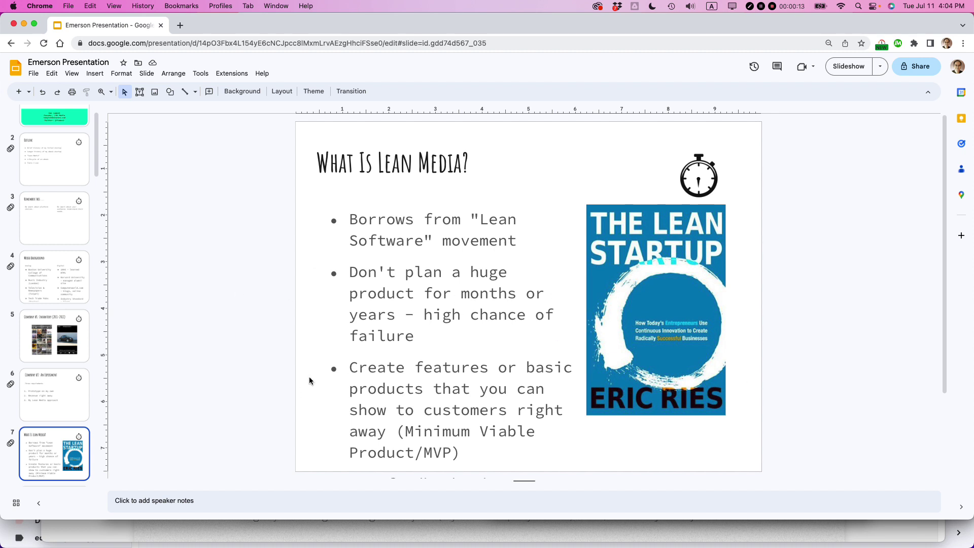
scroll(61, 305, "down", 5)
scroll(60, 305, "down", 5)
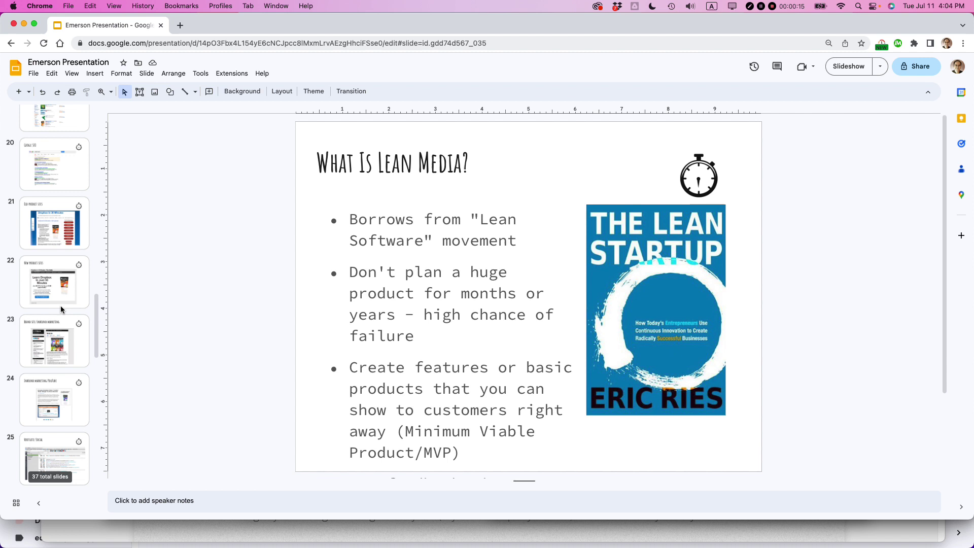
scroll(60, 305, "down", 5)
scroll(61, 308, "up", 15)
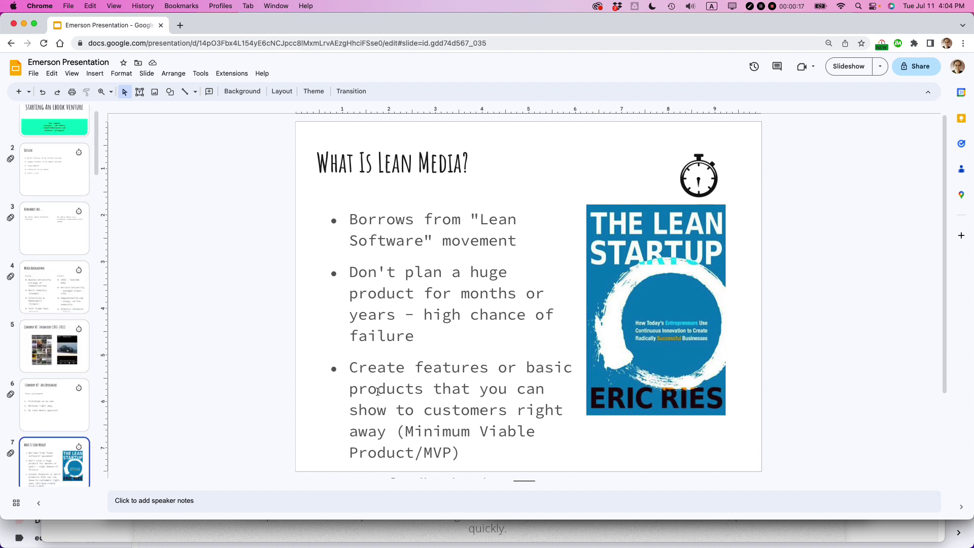
Step: Browse the Media Background and I. Conception slides, then open Generating Revenue
left_click(430, 390)
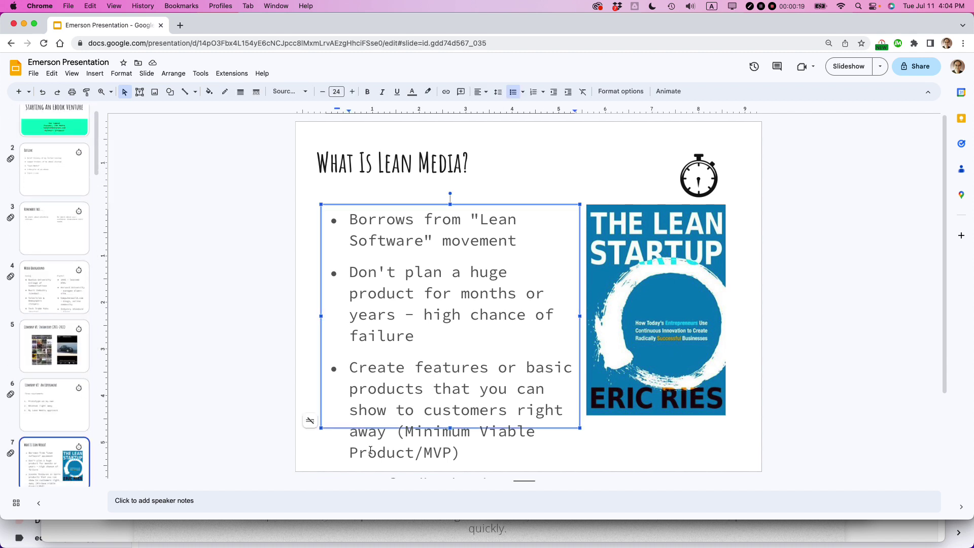
left_click(61, 287)
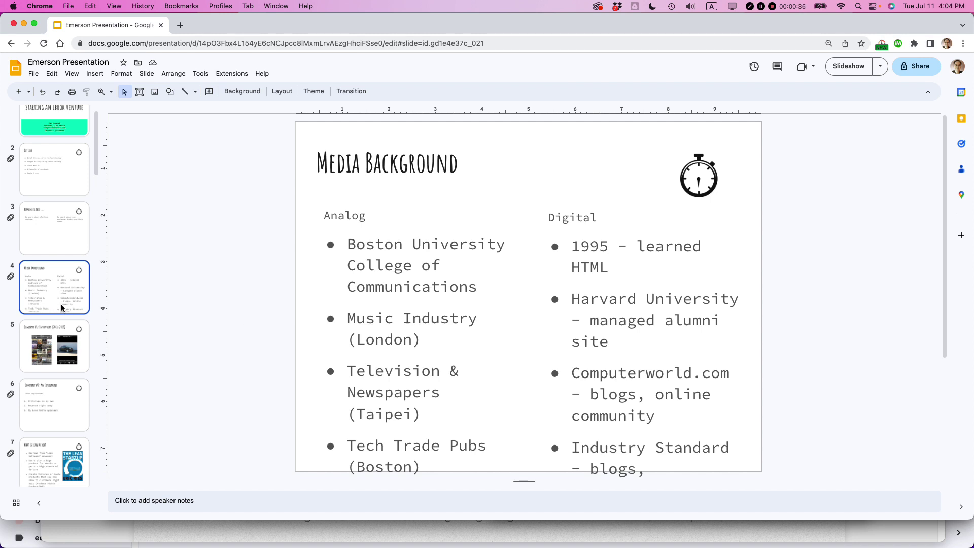
scroll(62, 308, "down", 3)
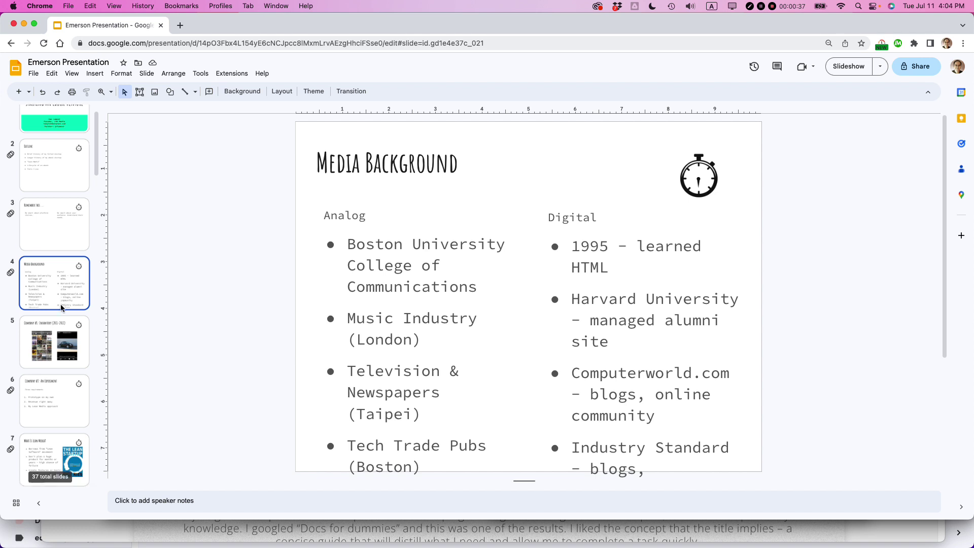
scroll(62, 308, "down", 3)
scroll(62, 307, "down", 3)
scroll(62, 308, "down", 3)
scroll(63, 308, "down", 1)
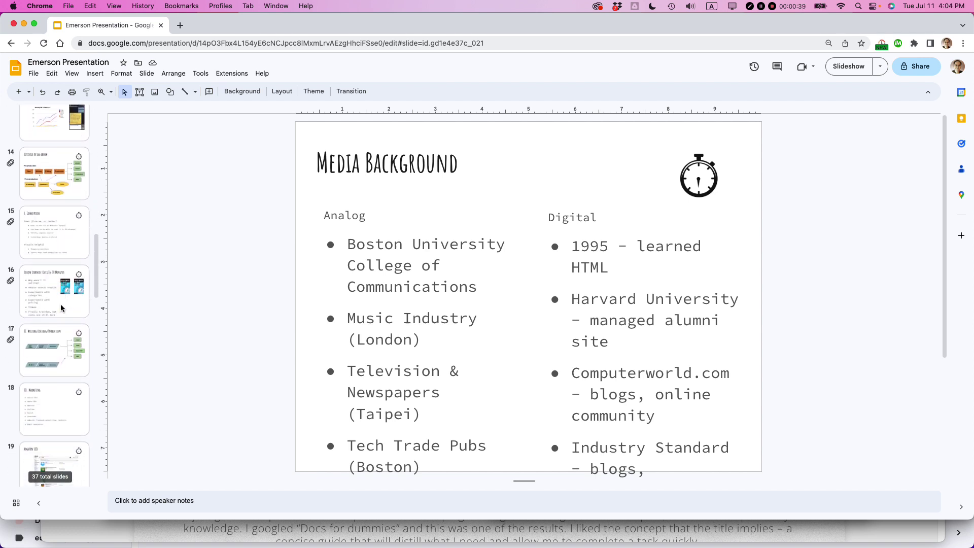
left_click(56, 231)
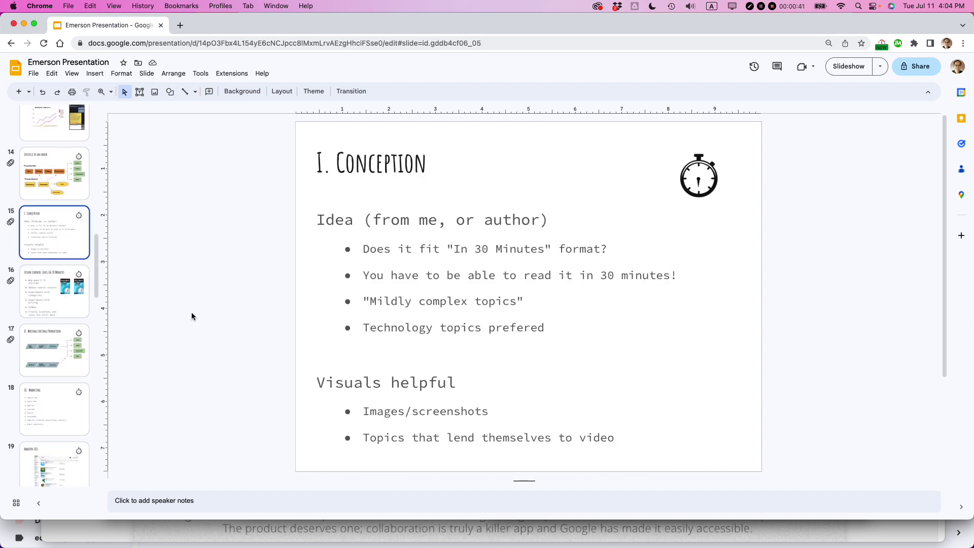
key("Up")
scroll(46, 290, "up", 2)
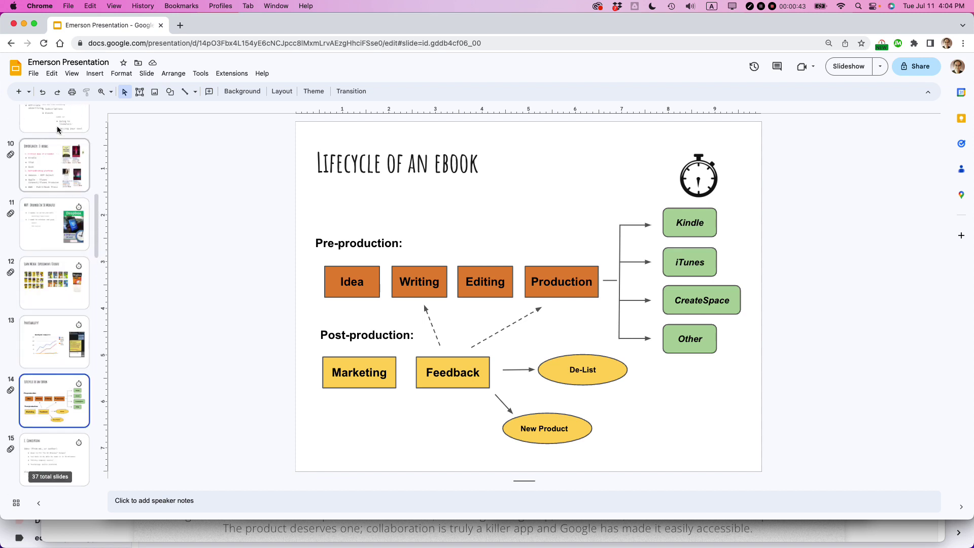
scroll(45, 290, "up", 2)
scroll(46, 289, "up", 1)
left_click(44, 292)
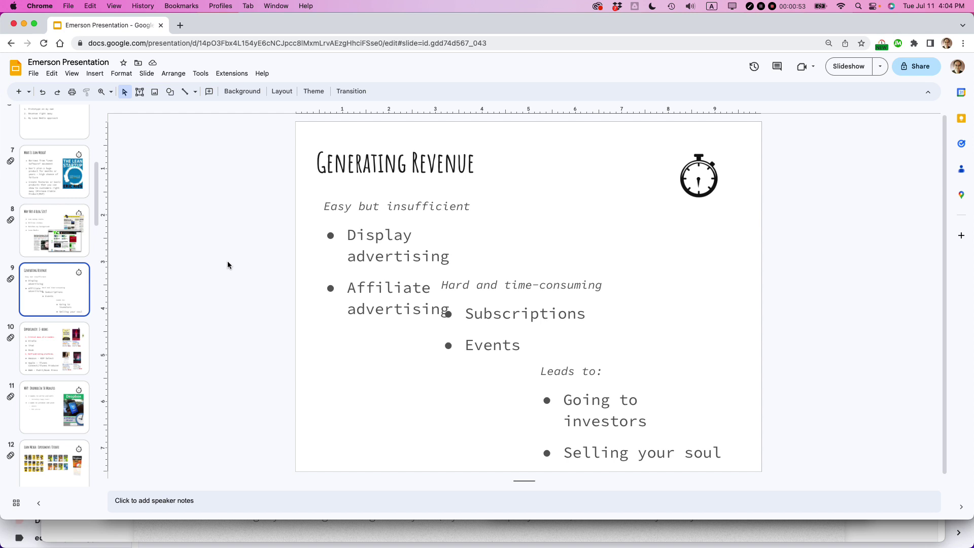
Step: Open the Beach Day theme editor and preview the title, section header and body layouts
left_click(147, 74)
left_click(169, 222)
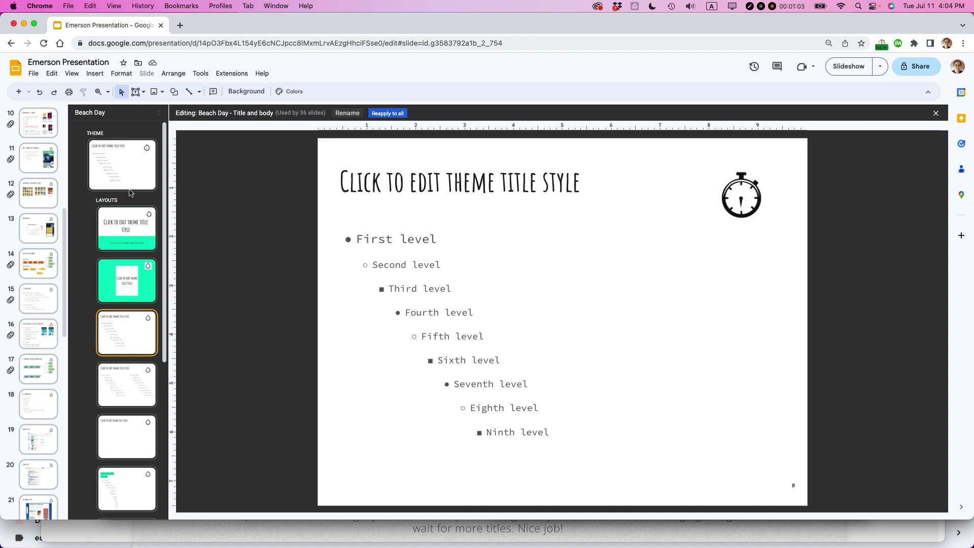
left_click(124, 158)
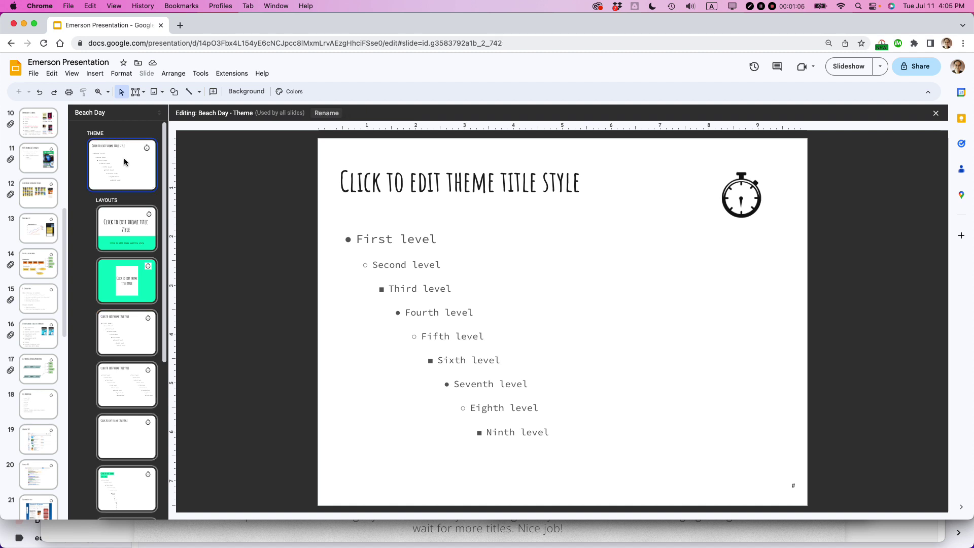
left_click(125, 223)
left_click(122, 280)
left_click(120, 328)
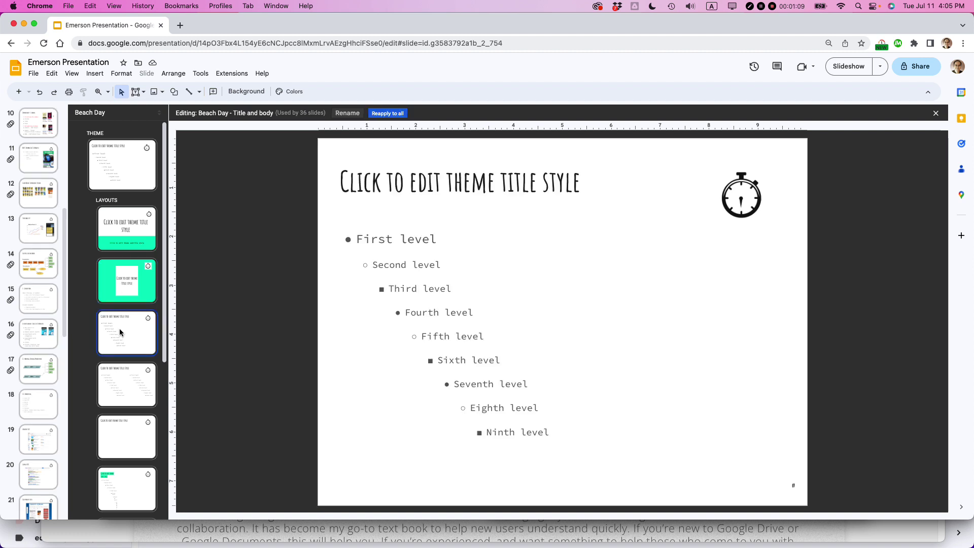
Step: Preview the two-columns, title-only and Main point layouts, then return to the theme master
left_click(125, 395)
left_click(126, 432)
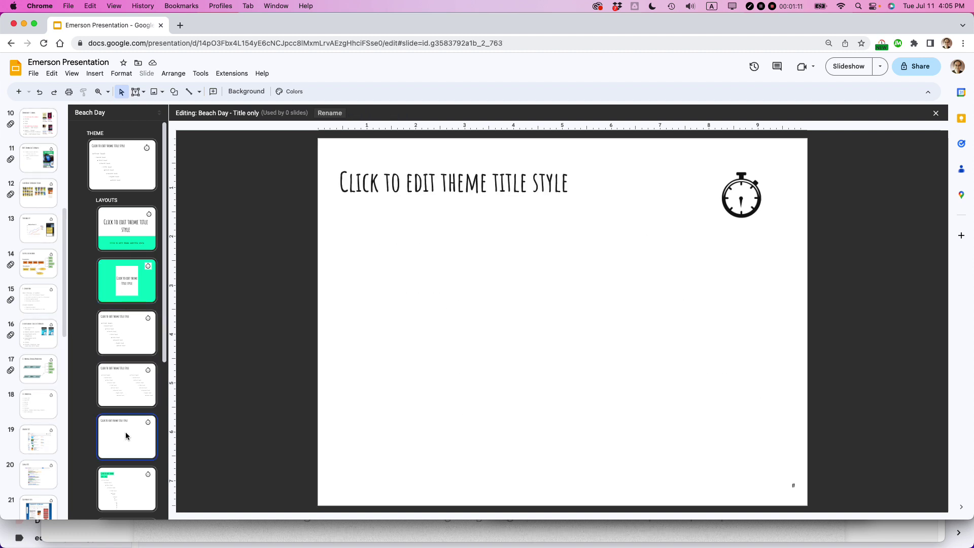
left_click(132, 342)
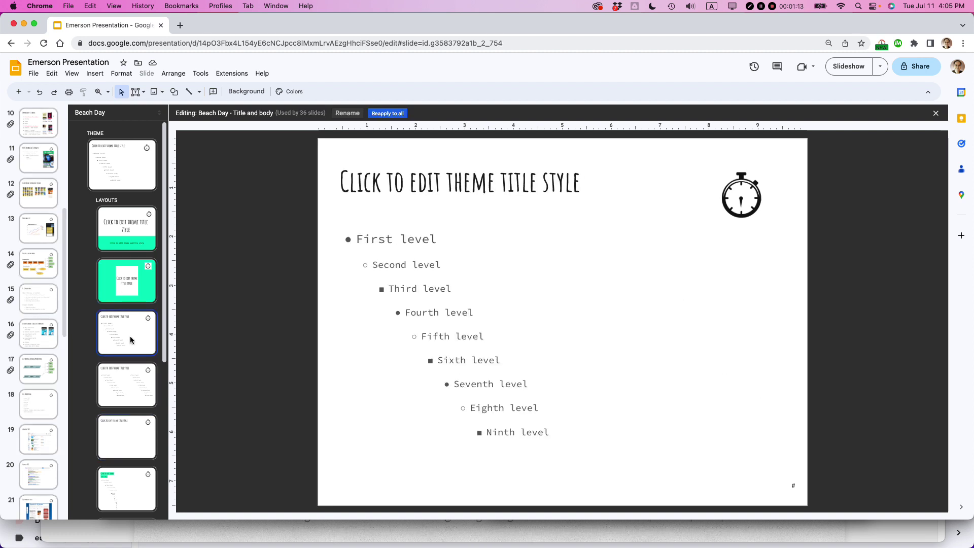
left_click(129, 396)
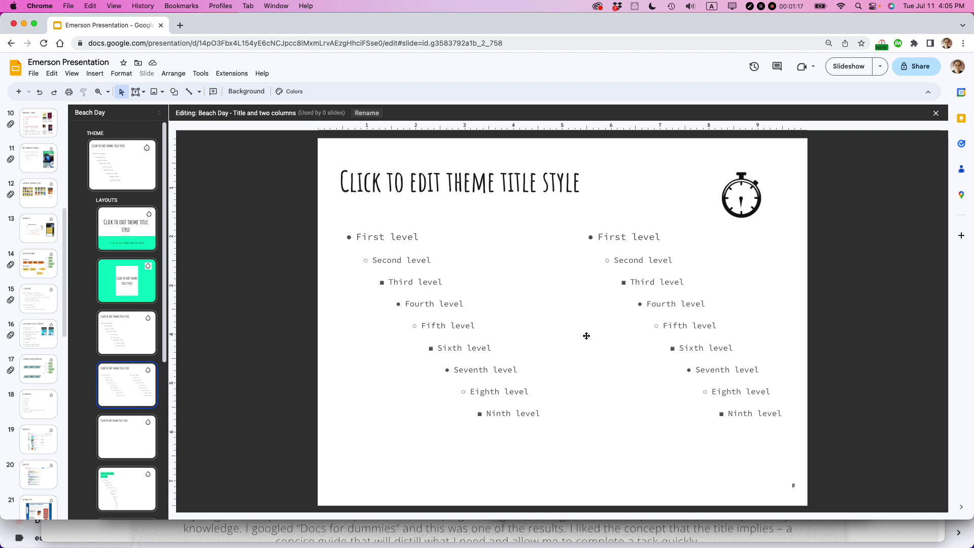
scroll(133, 388, "down", 2)
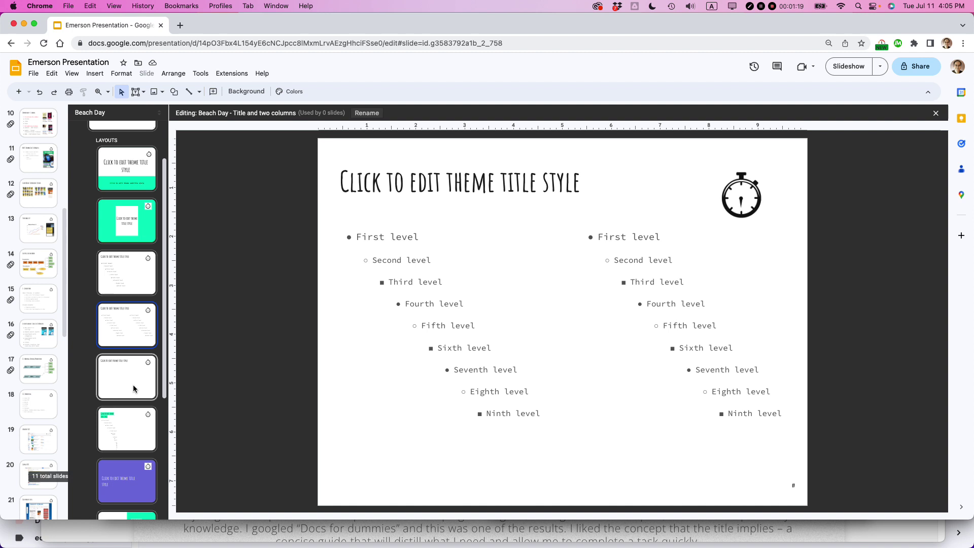
left_click(133, 389)
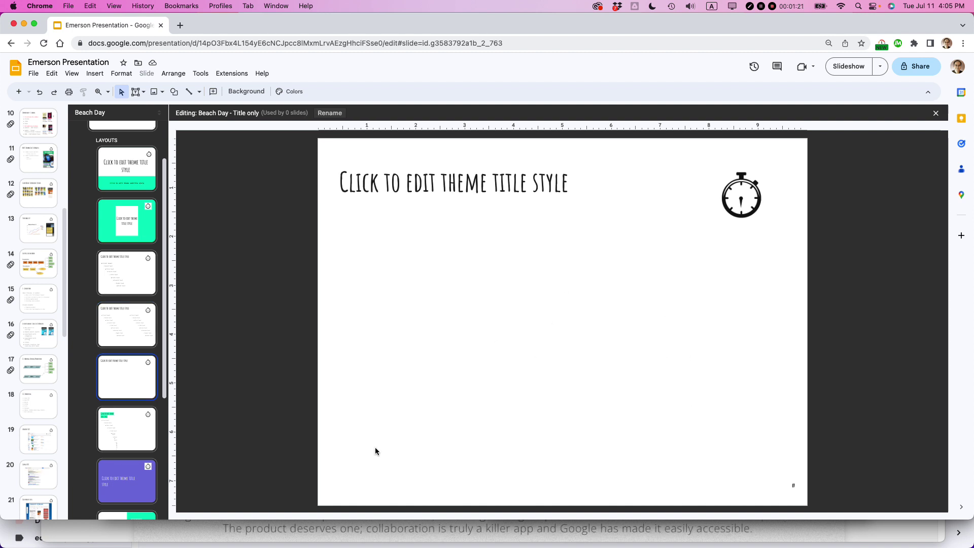
left_click(132, 488)
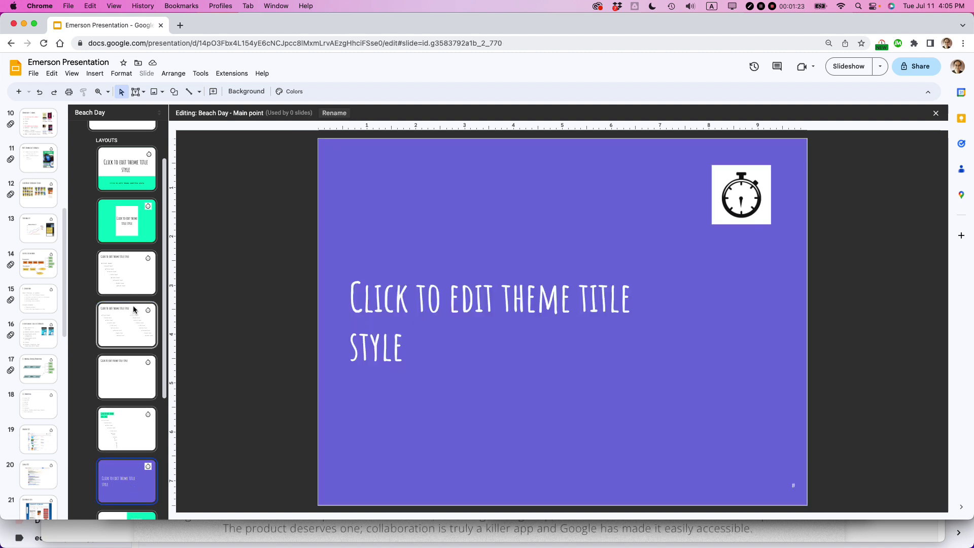
scroll(129, 304, "up", 2)
left_click(119, 153)
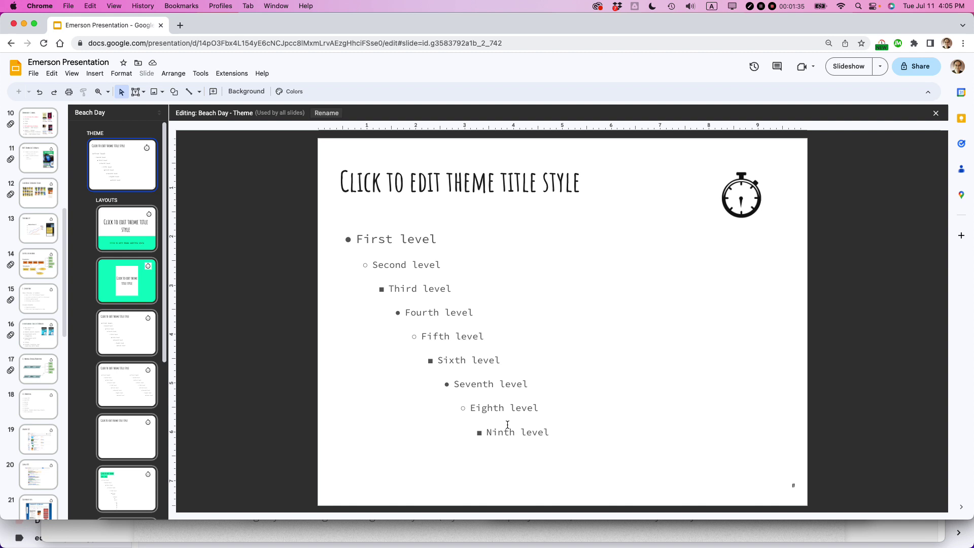
Step: Set the first-level bullet text in the theme master to Cambria
triple_click(389, 241)
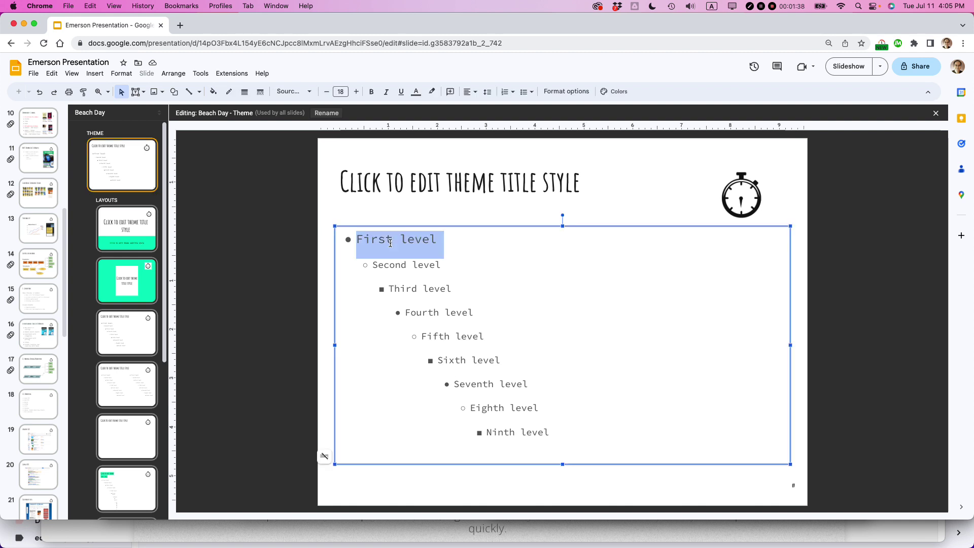
left_click(313, 92)
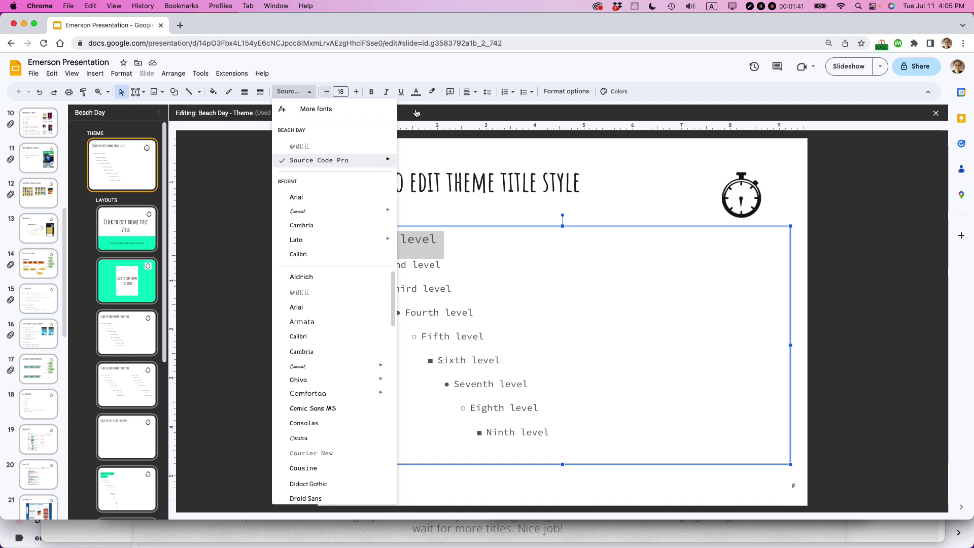
triple_click(617, 261)
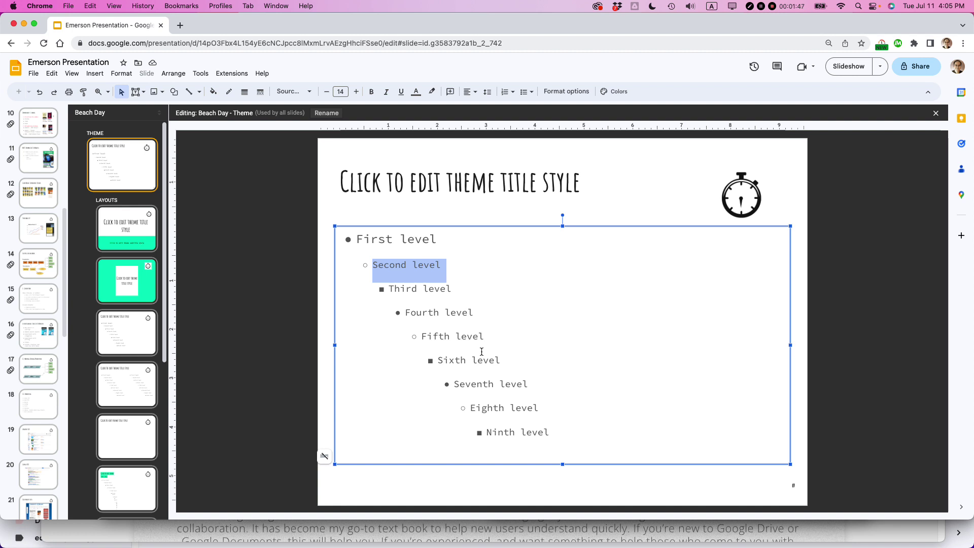
triple_click(387, 241)
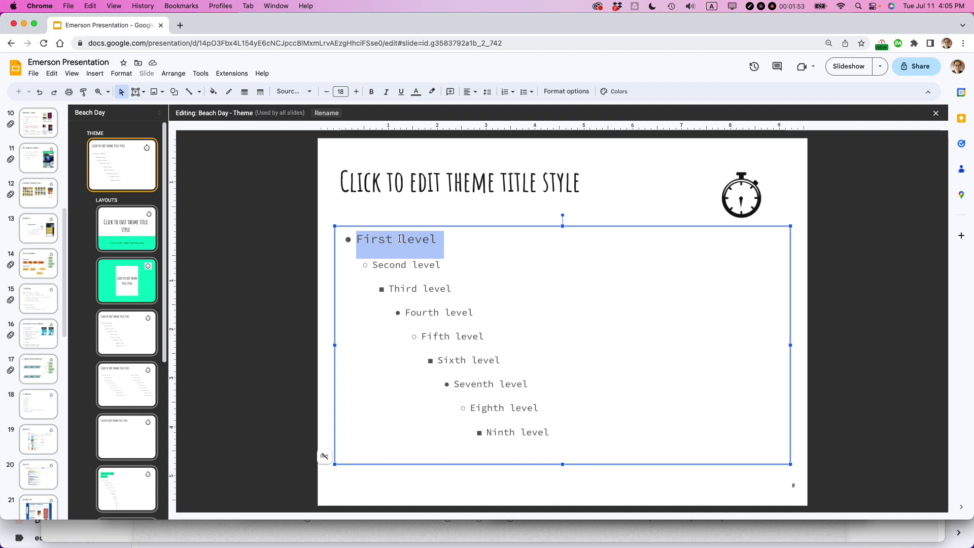
left_click(312, 94)
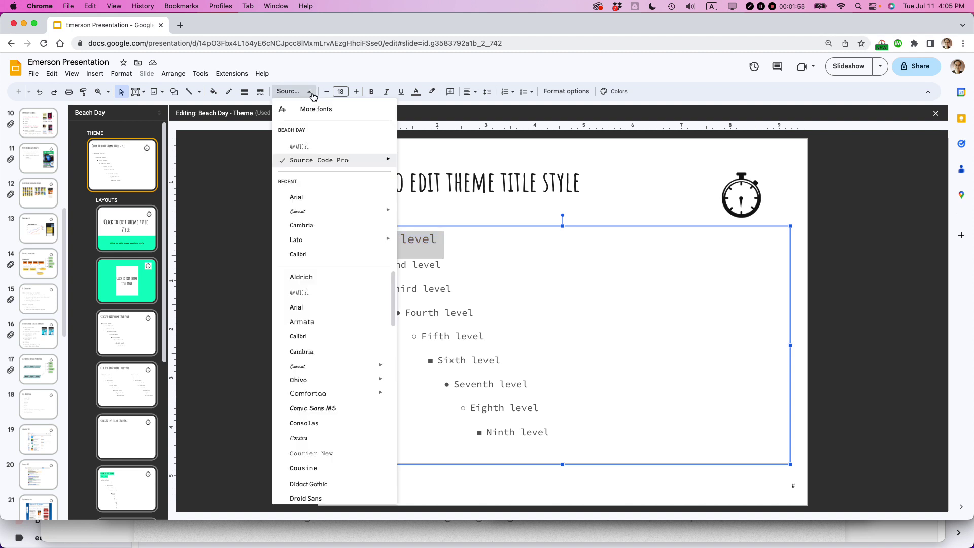
left_click(310, 226)
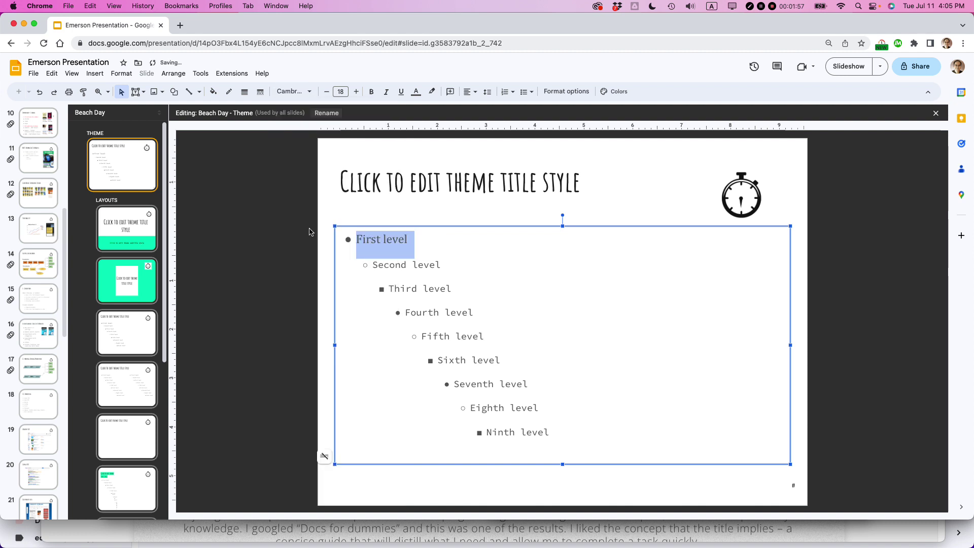
Step: Set the second-level bullet text to Arial
triple_click(391, 265)
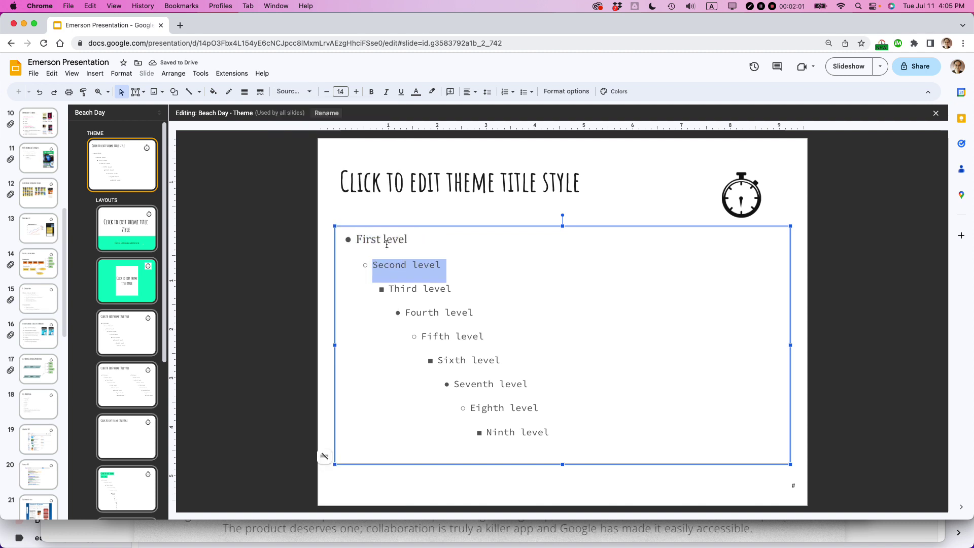
left_click(313, 95)
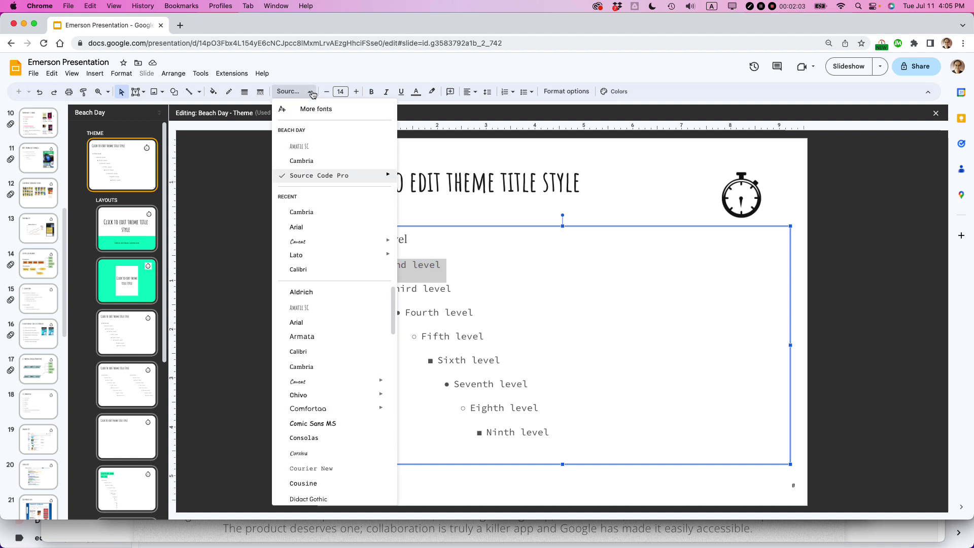
left_click(313, 226)
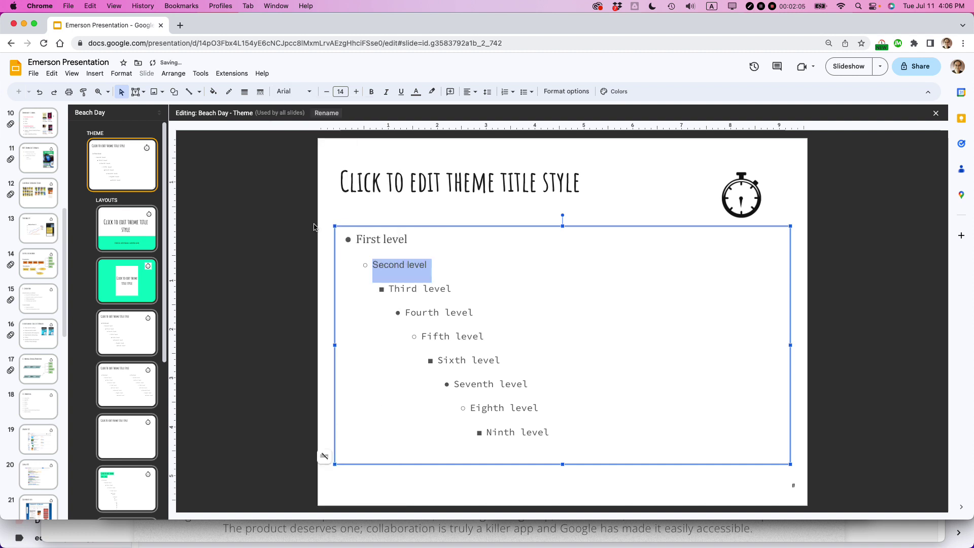
triple_click(379, 239)
Step: Set the third-level bullet text to Arial and shrink it to size 12
triple_click(402, 289)
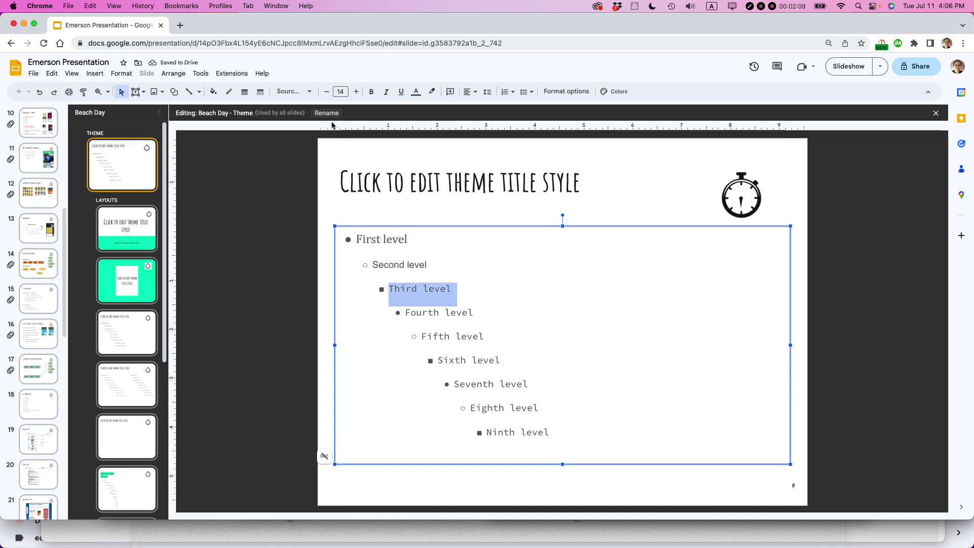
left_click(312, 93)
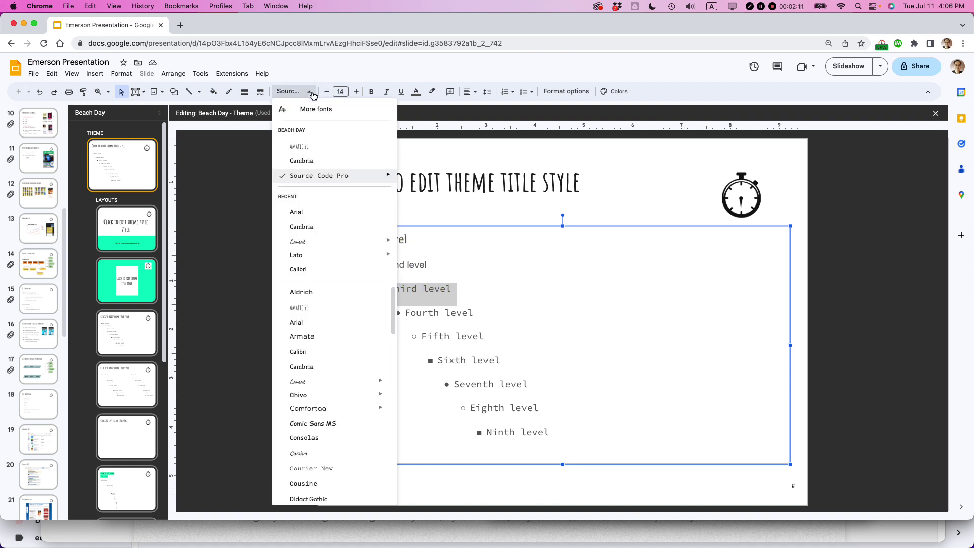
left_click(295, 212)
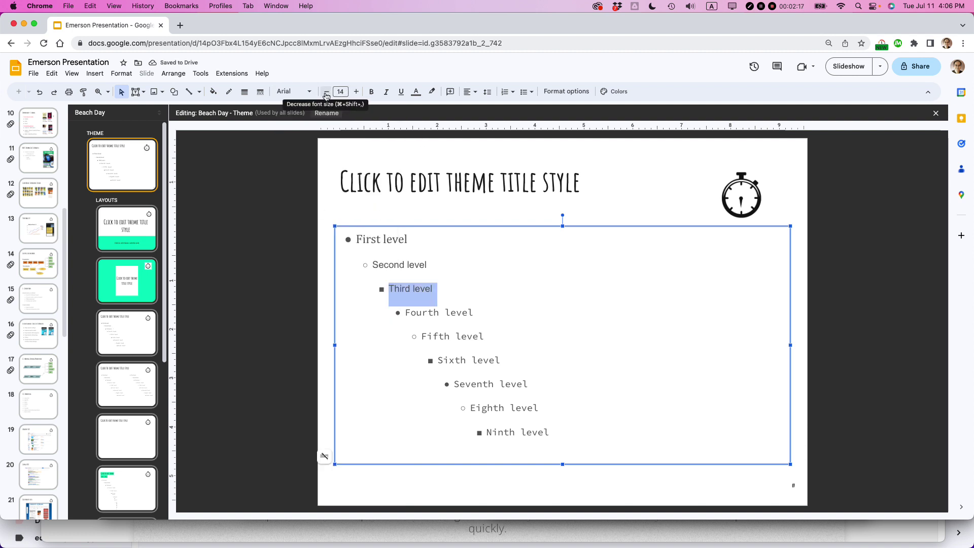
left_click(326, 93)
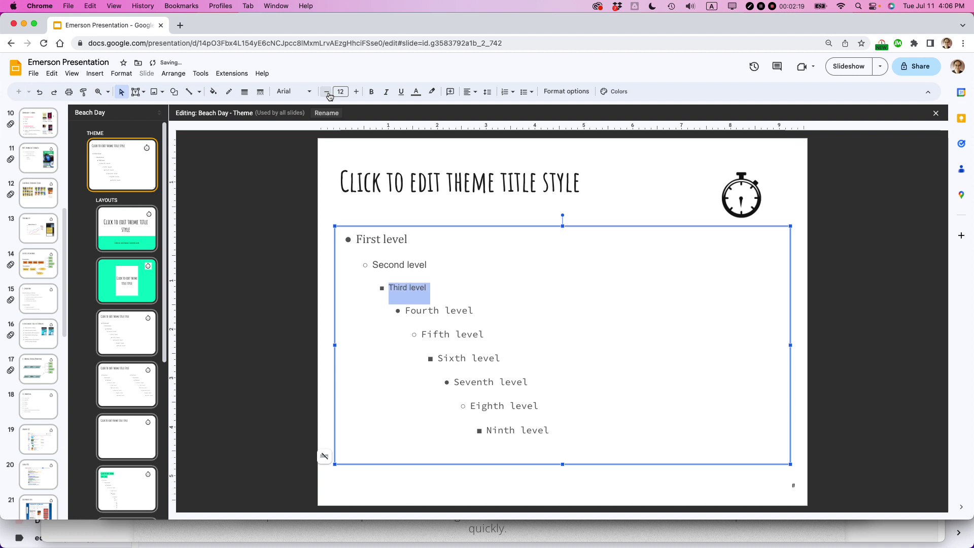
key("Right")
key("Down")
Step: Set the fourth-level bullet text to Cambria at size 11
key("Home")
key("shift+End")
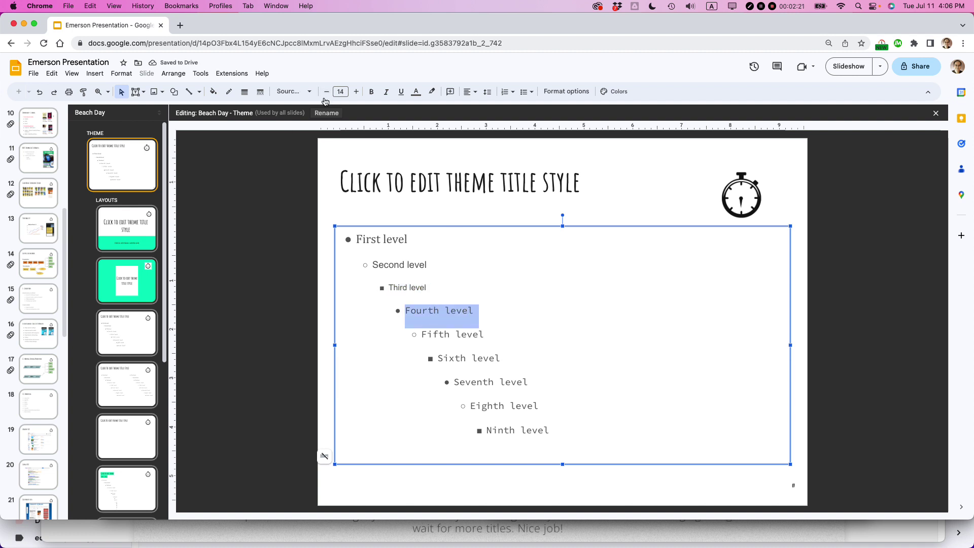
left_click(311, 92)
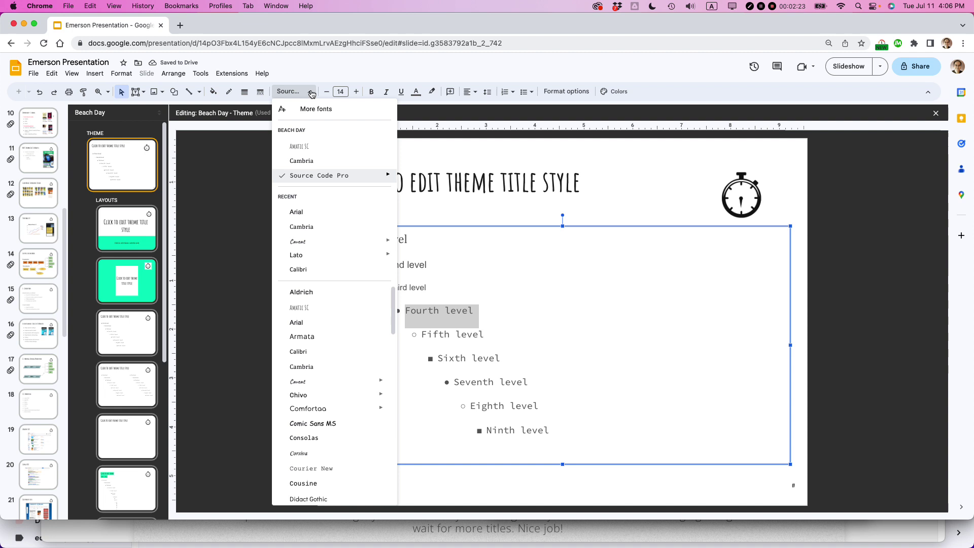
left_click(310, 161)
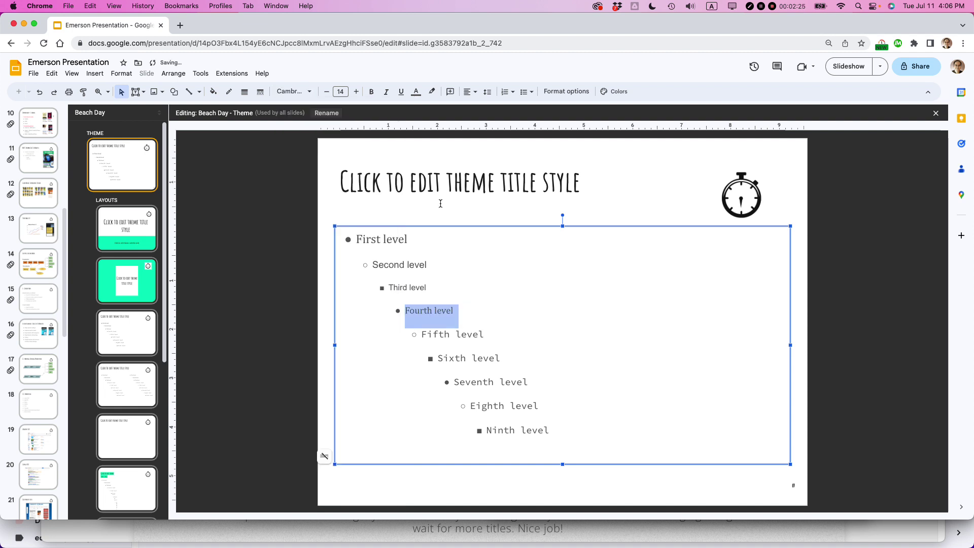
left_click(327, 91)
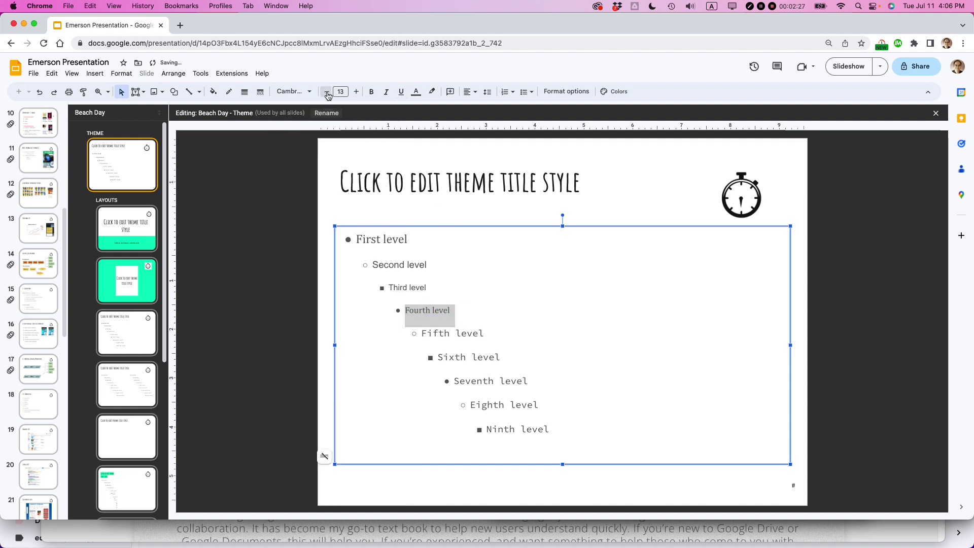
Step: Verify the fonts and sizes of the first through fourth bullet levels
triple_click(480, 298)
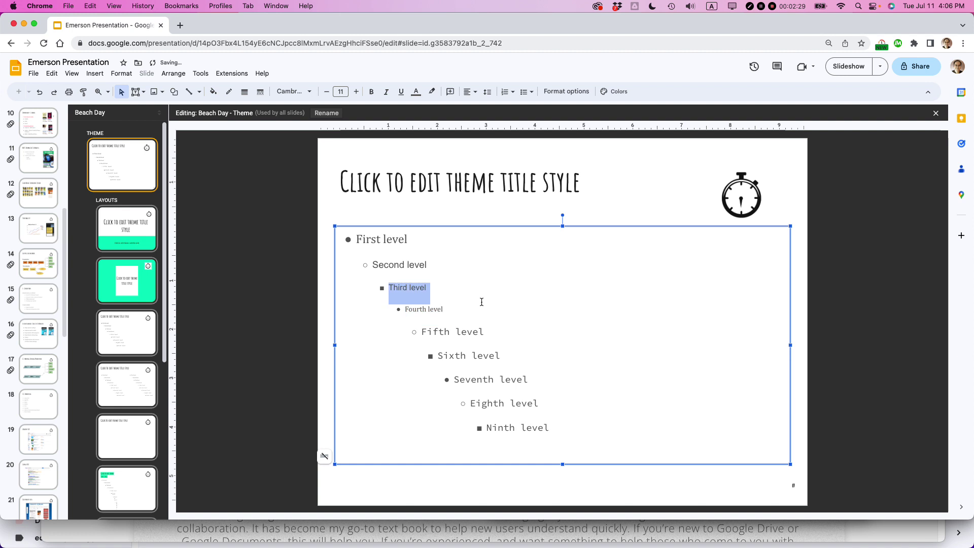
triple_click(376, 241)
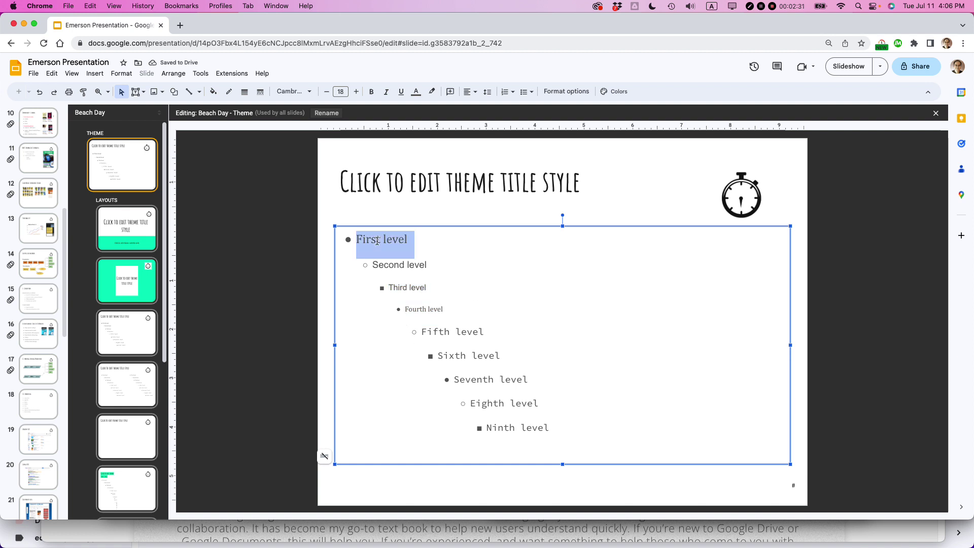
triple_click(394, 266)
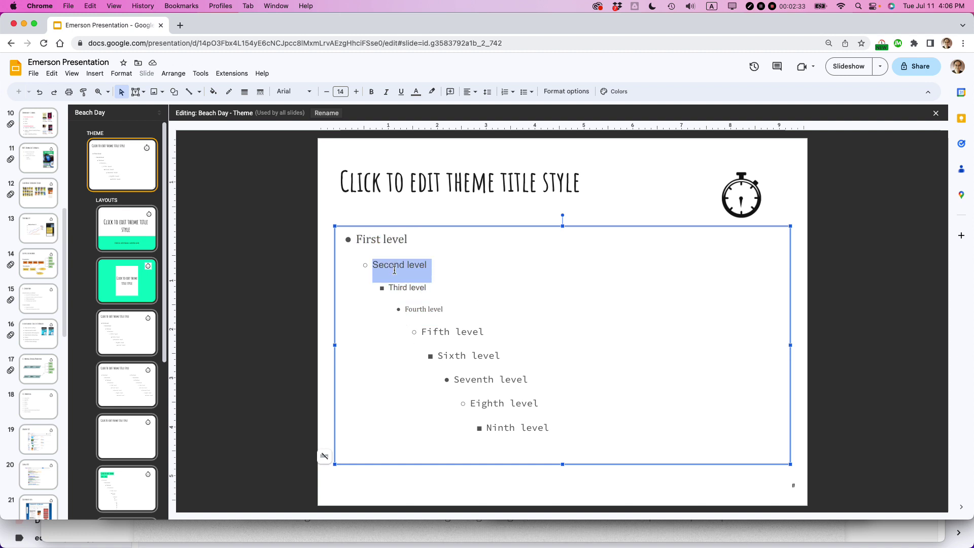
triple_click(398, 288)
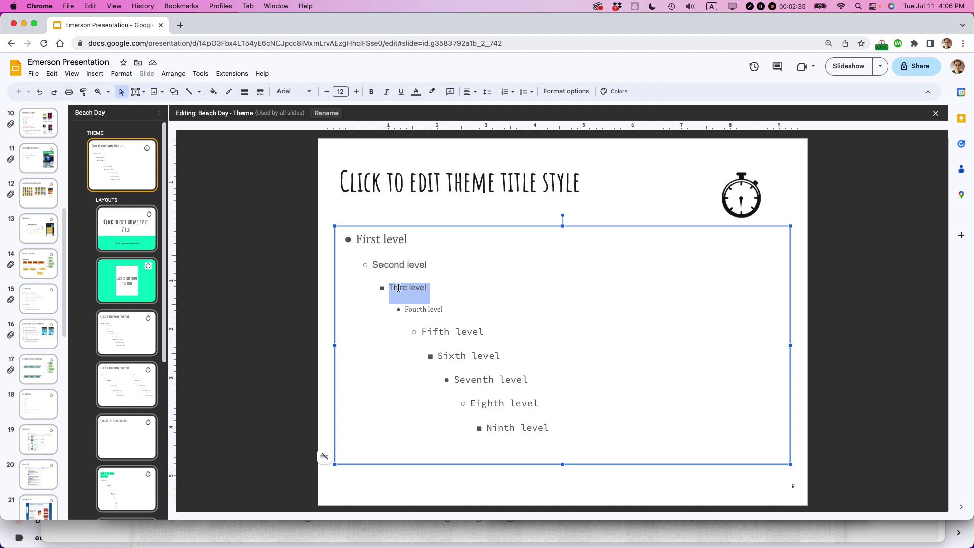
triple_click(424, 310)
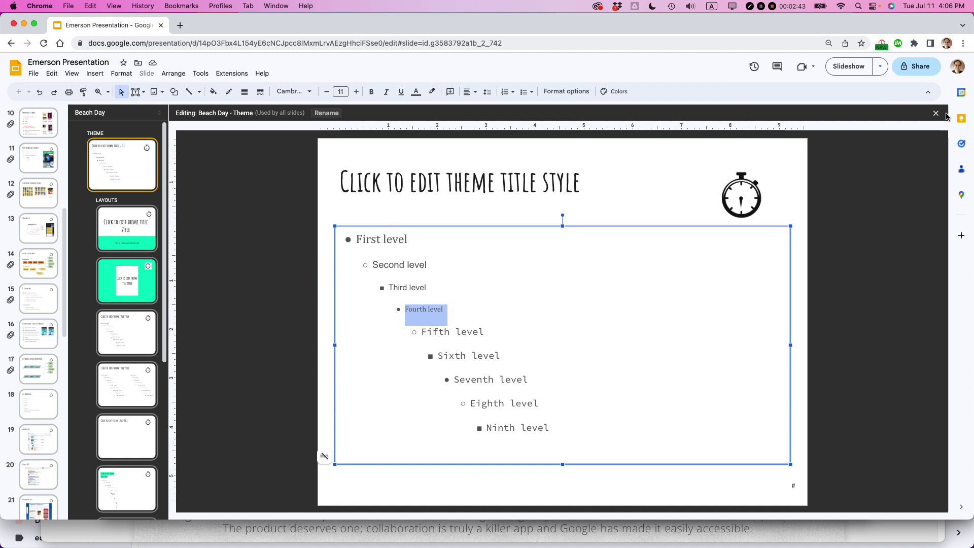
Step: Close the theme editor and inspect the Analog bullets on slide 4, Media Background
left_click(936, 114)
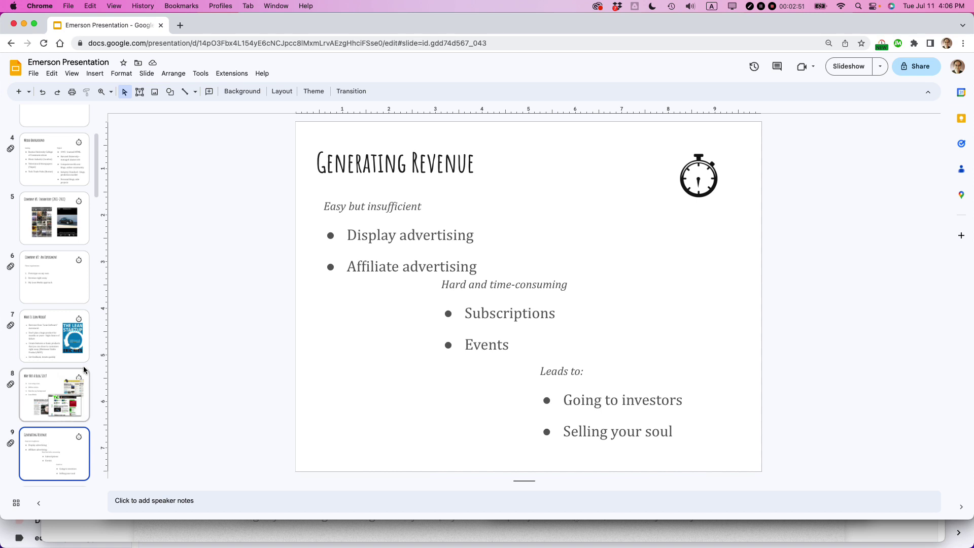
scroll(83, 366, "up", 5)
left_click(51, 307)
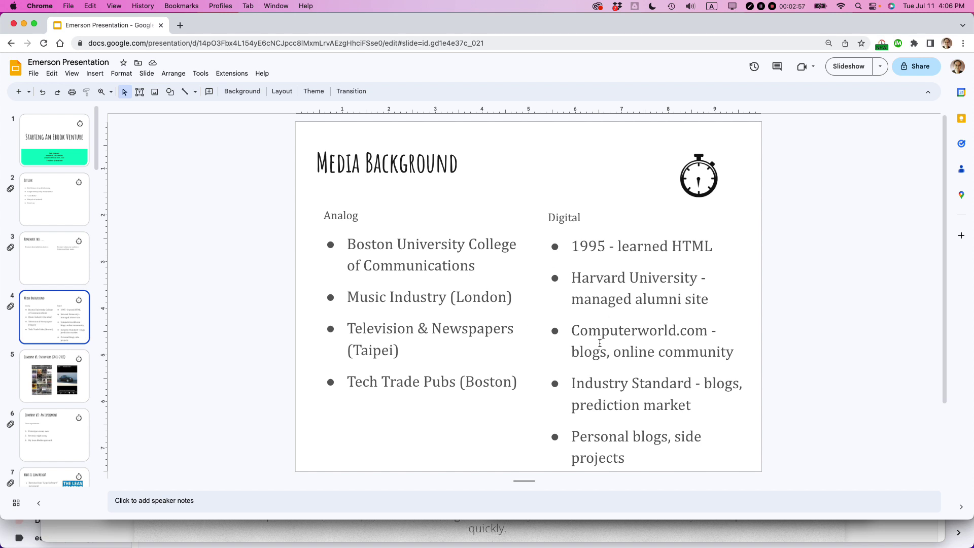
left_click(430, 307)
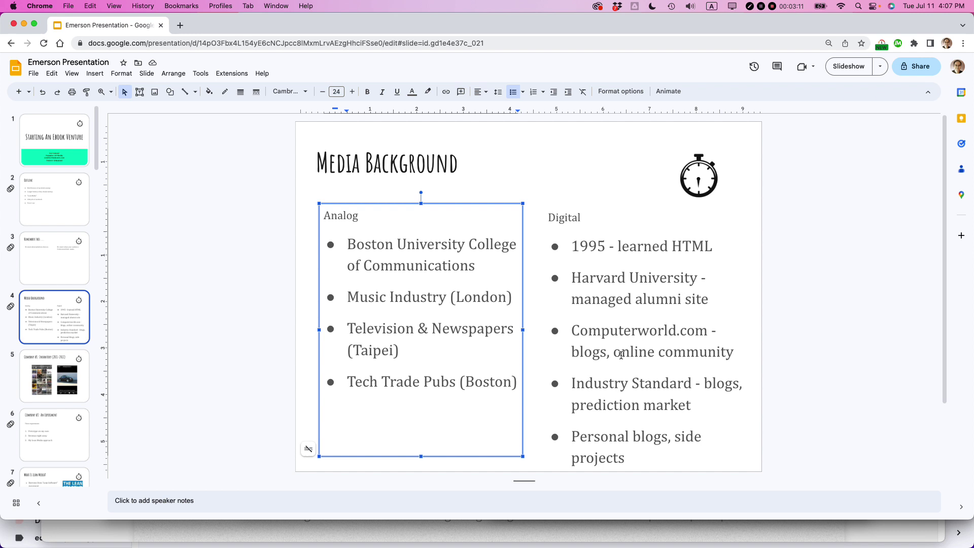
scroll(481, 398, "down", 3)
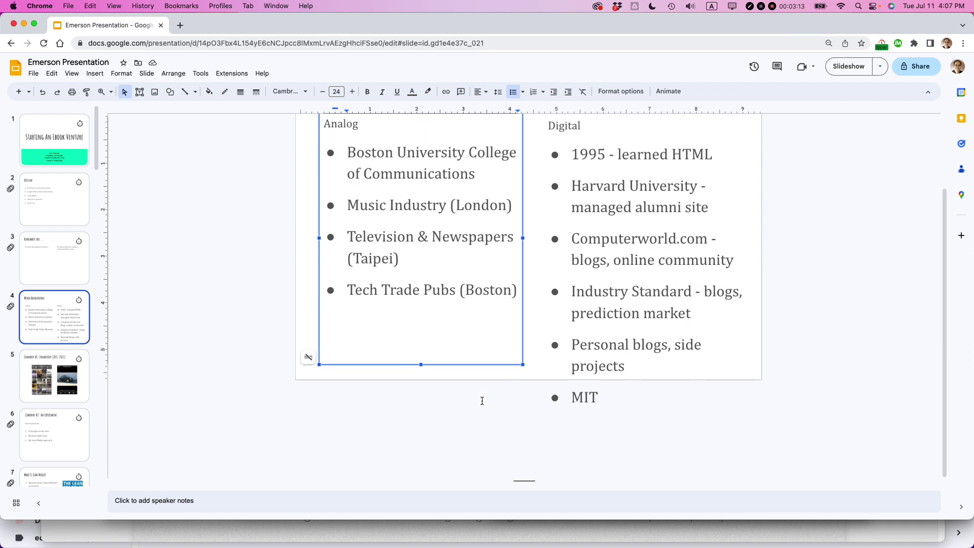
scroll(481, 401, "up", 3)
scroll(52, 421, "down", 10)
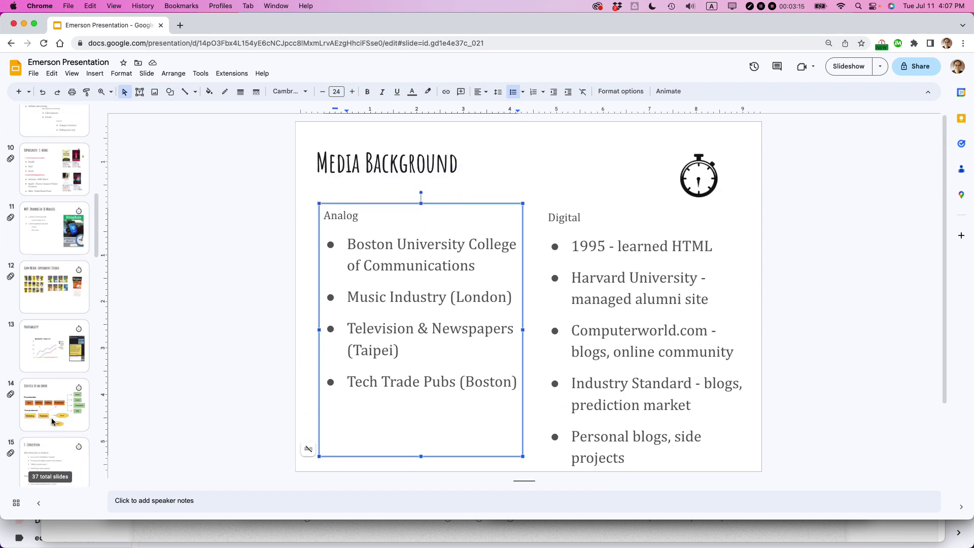
scroll(51, 419, "down", 2)
Step: Open slide 15, I. Conception, with its Idea and Visuals bullet lists
left_click(50, 363)
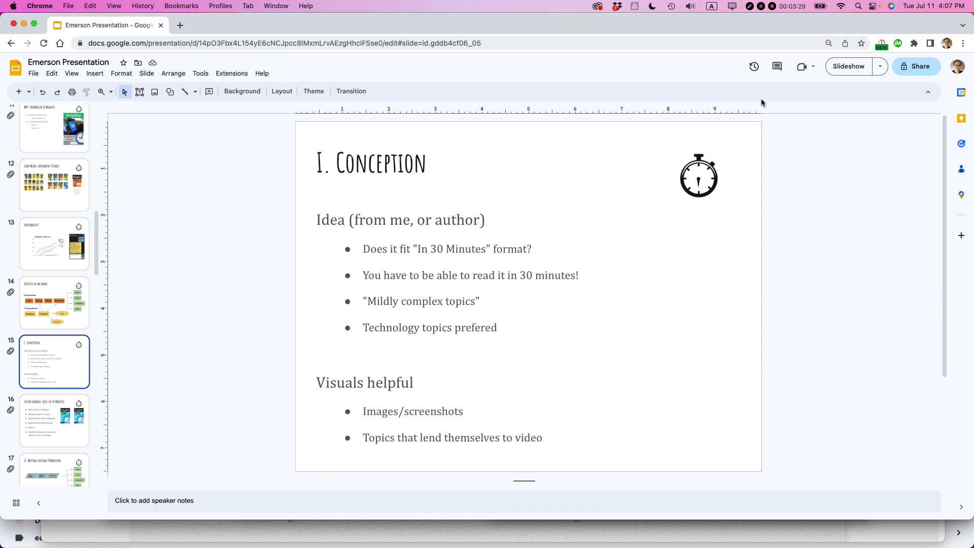
Step: Raise the macOS app switcher with Cmd+Tab to move to Safari
key("super+Tab")
key("super+Tab")
key("super+Tab")
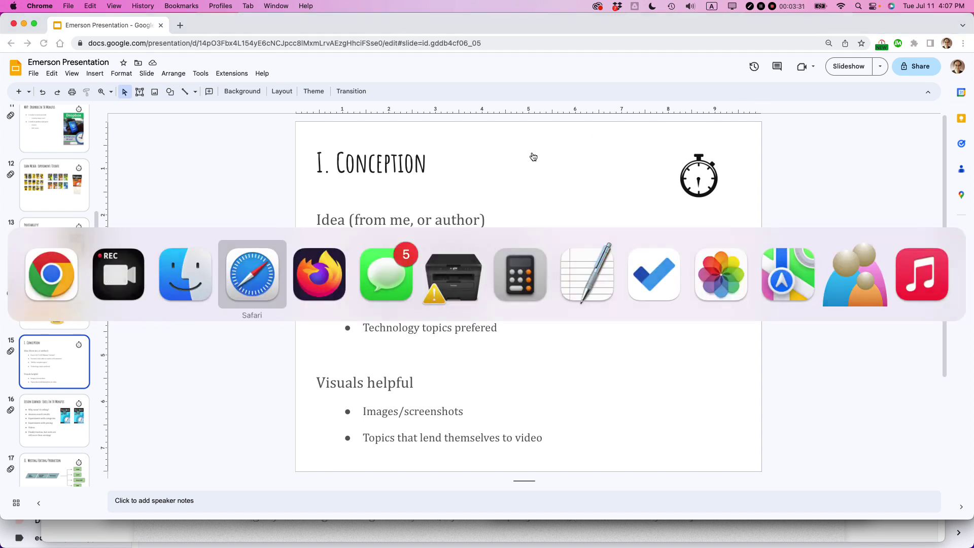